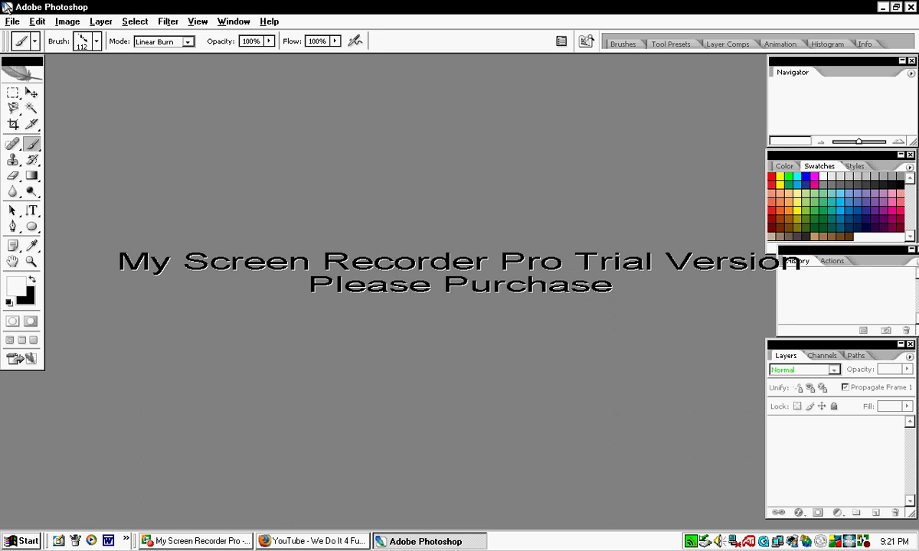
- Open Photoshop's File menu from the empty workspace
left_click(13, 22)
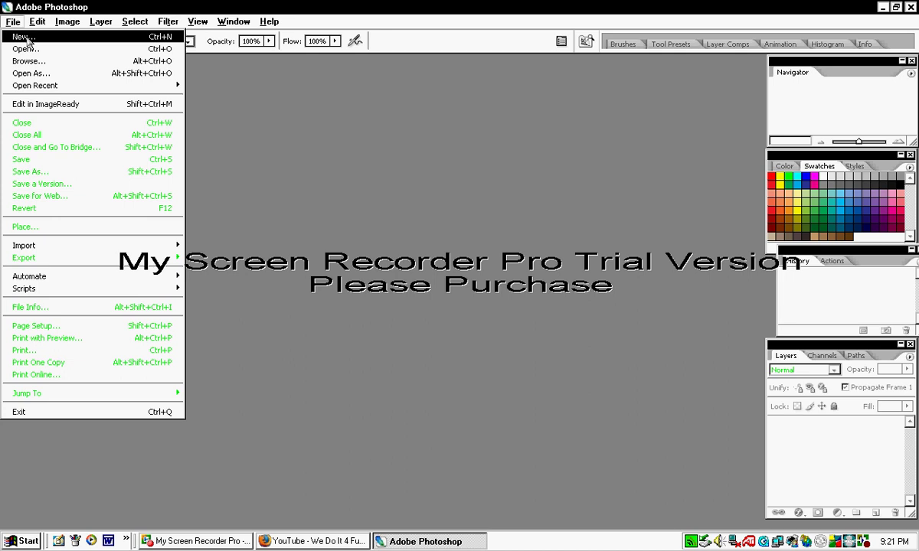
- Create a new 500×400 px, 72 ppi document and maximize its window
left_click(27, 38)
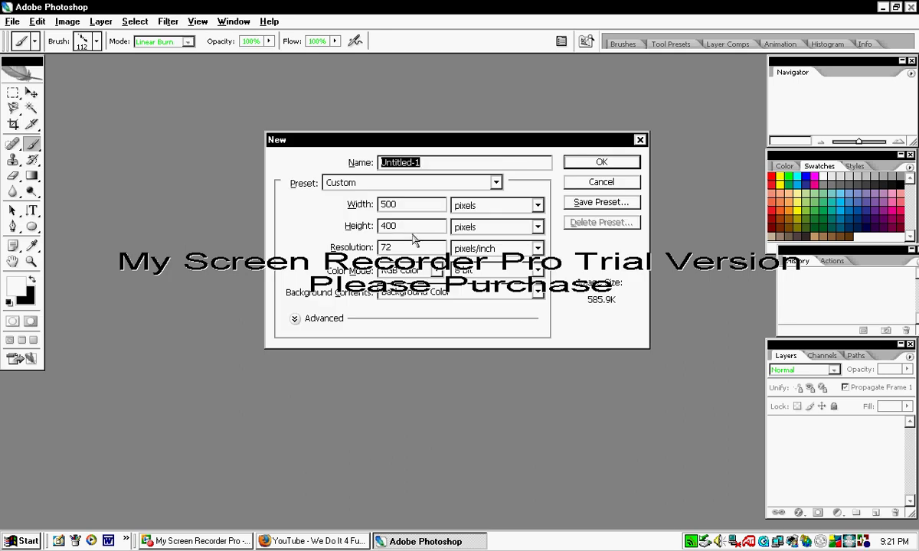
left_click(579, 162)
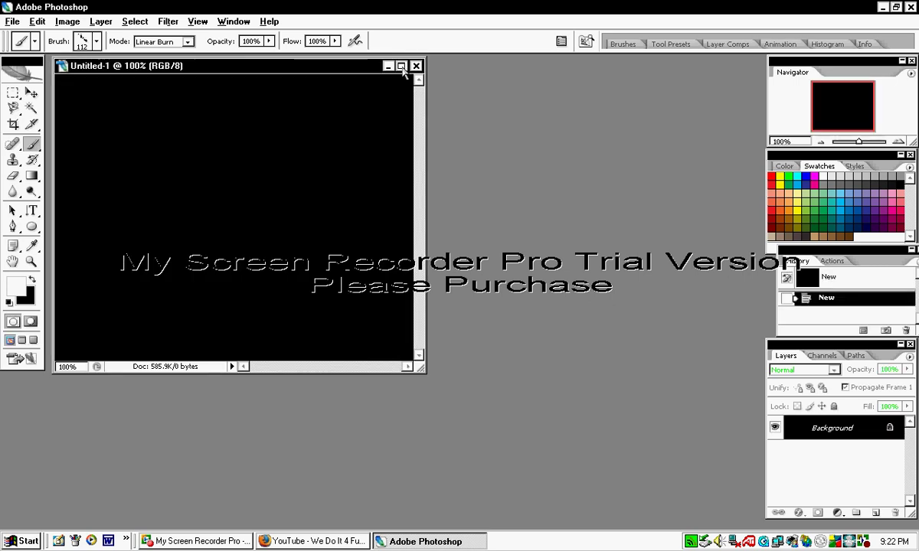
double_click(357, 67)
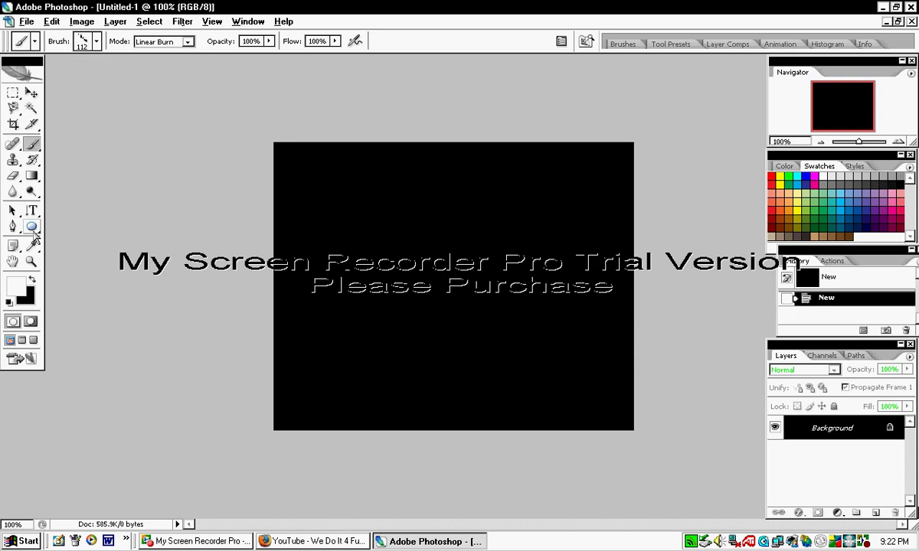
- Draw a narrow white rectangle down the canvas's left edge with the Rectangle Tool
left_click_drag(34, 234, 99, 232)
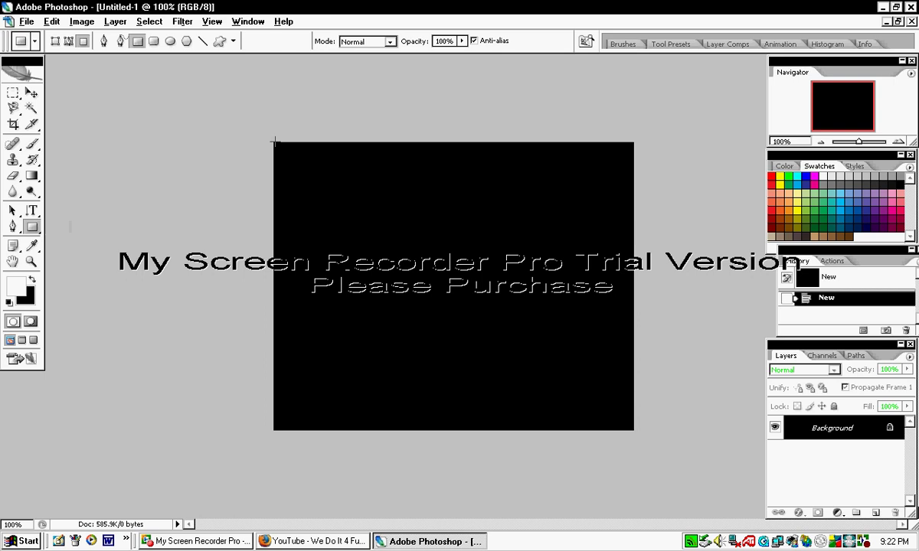
left_click_drag(272, 141, 288, 430)
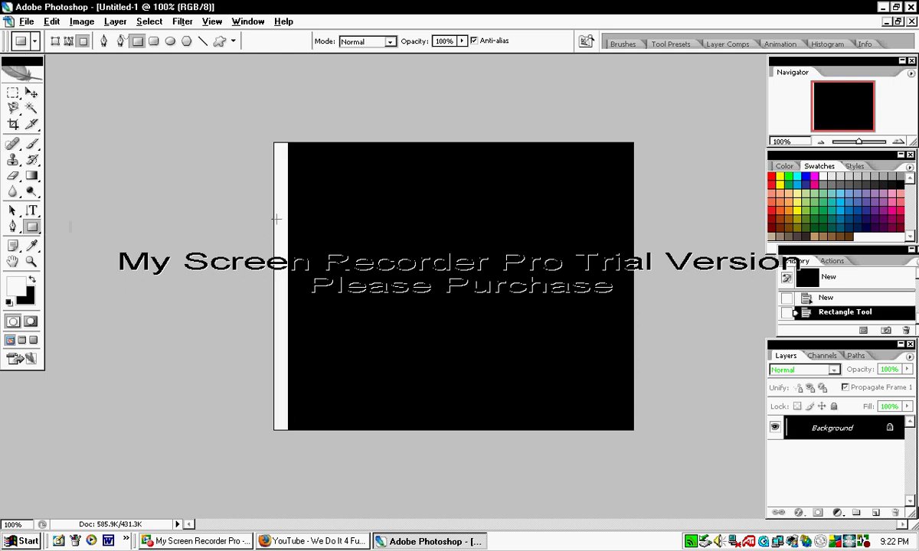
- Apply Filter > Stylize > Wind to the canvas
left_click(182, 23)
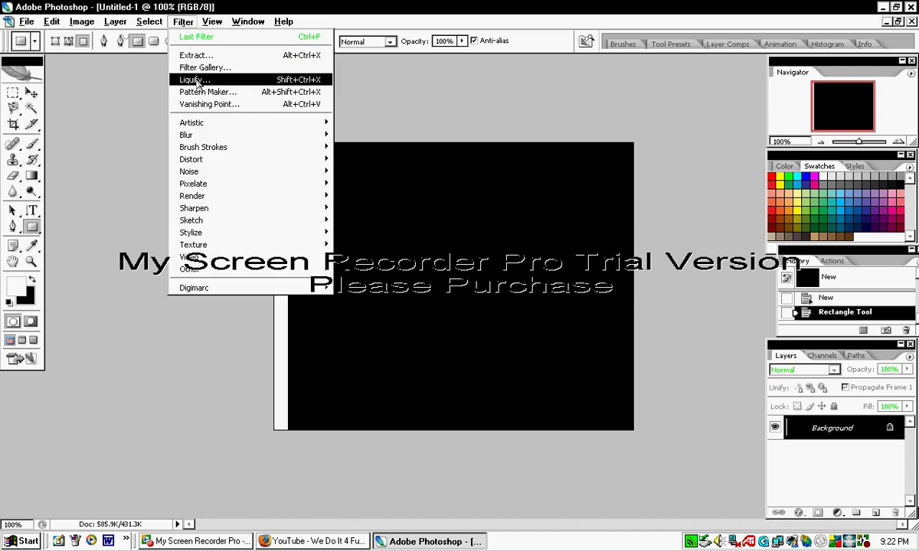
mouse_move(323, 239)
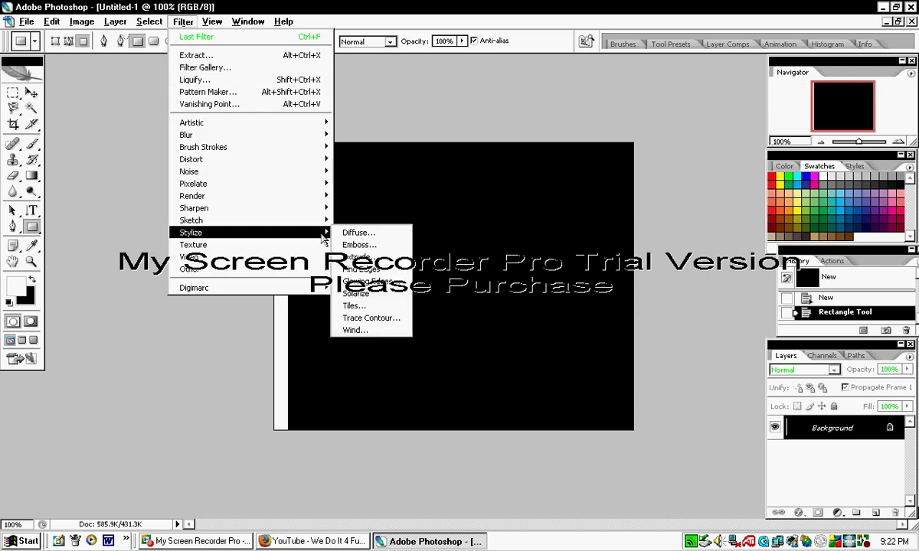
left_click(357, 329)
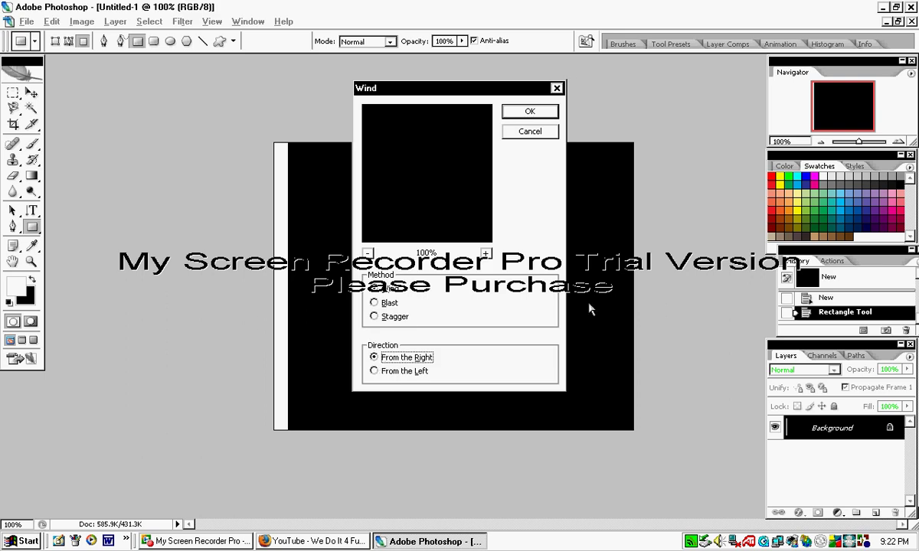
left_click(528, 113)
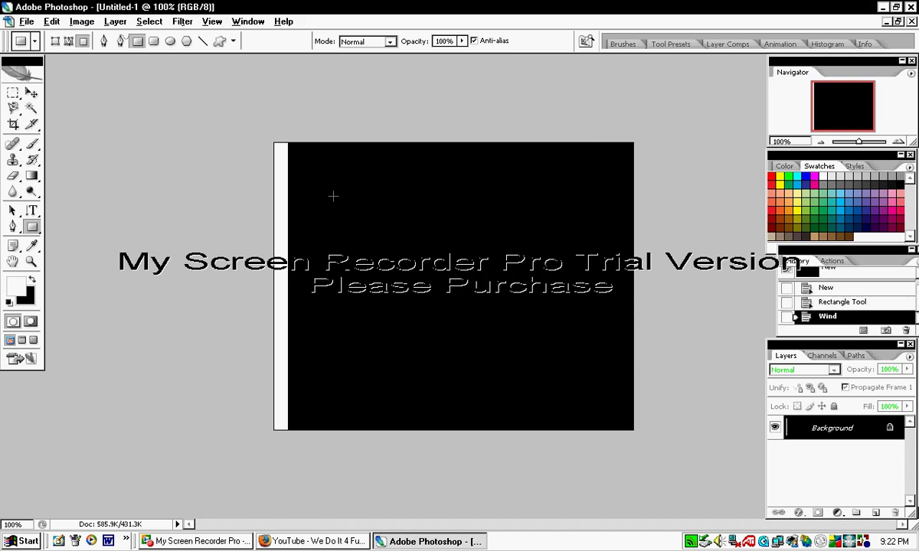
- Rerun the Wind filter with direction set to From the Left
left_click(183, 20)
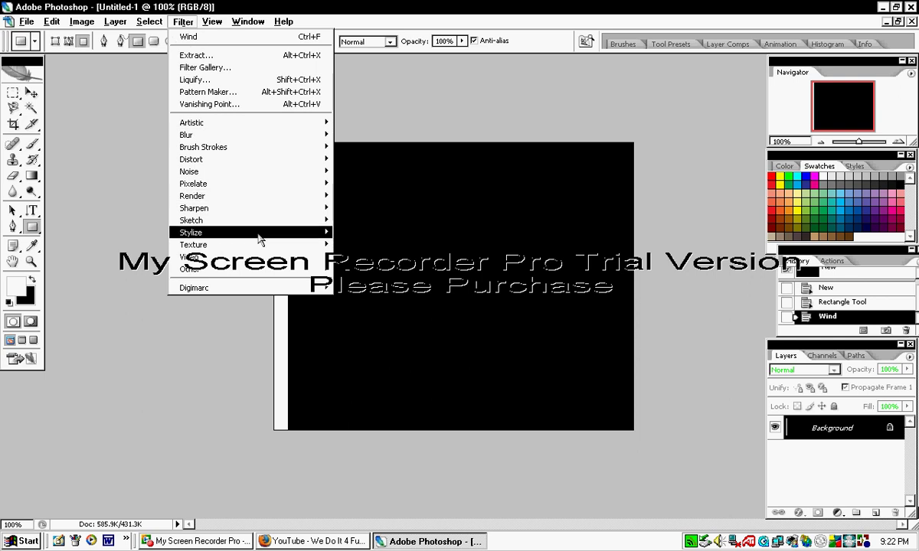
mouse_move(252, 232)
left_click(378, 330)
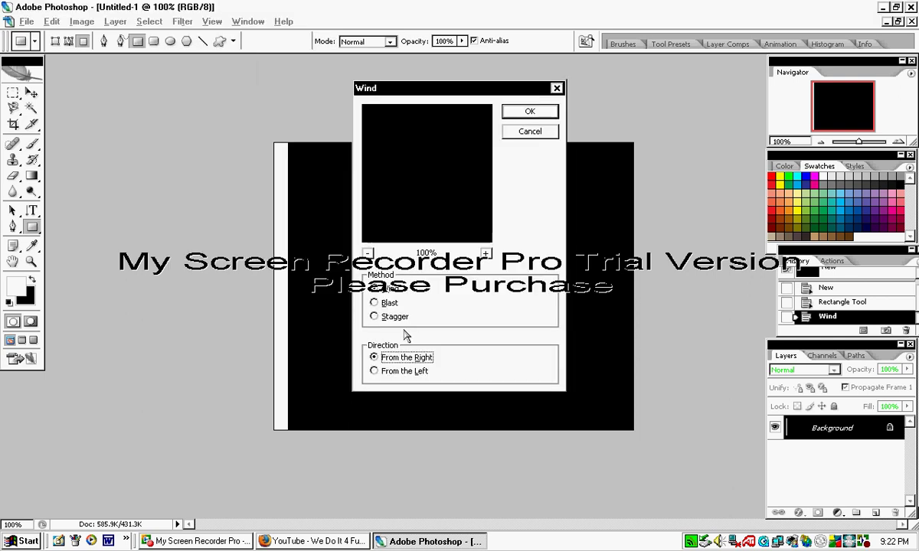
left_click(373, 372)
left_click(549, 114)
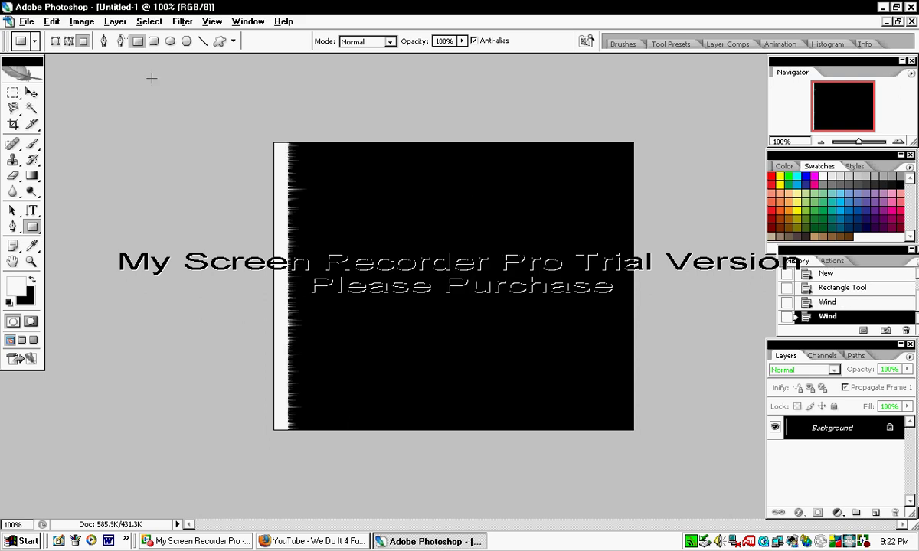
- Repeat the last Wind filter twice more to lengthen the streaks
left_click(181, 21)
left_click(189, 34)
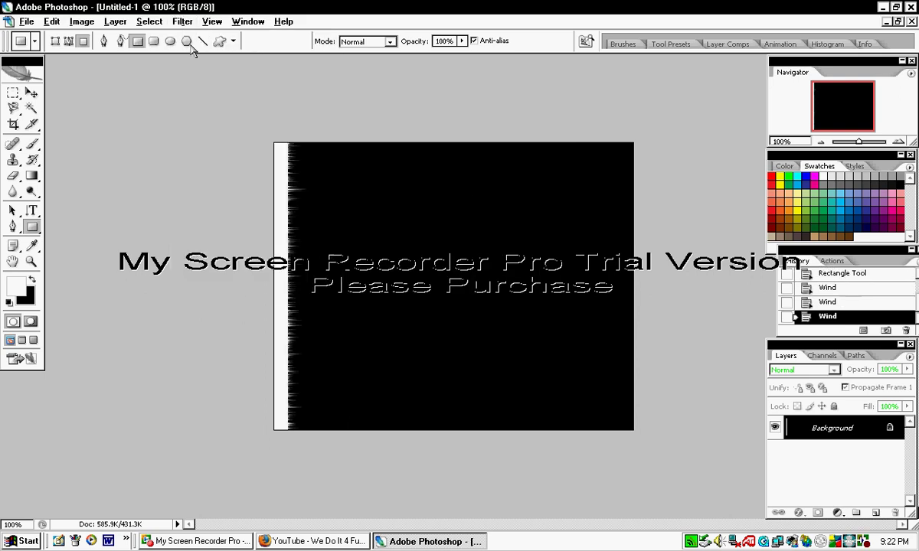
left_click(183, 22)
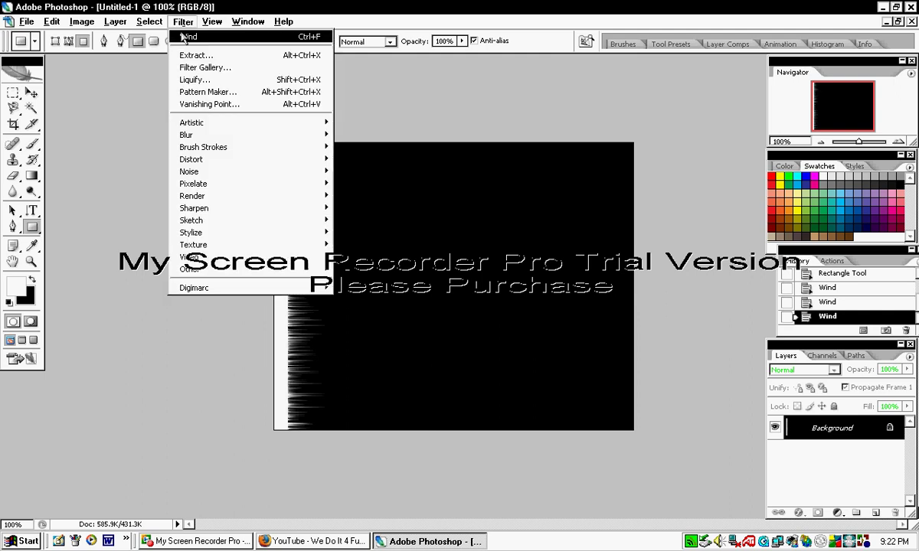
left_click(184, 37)
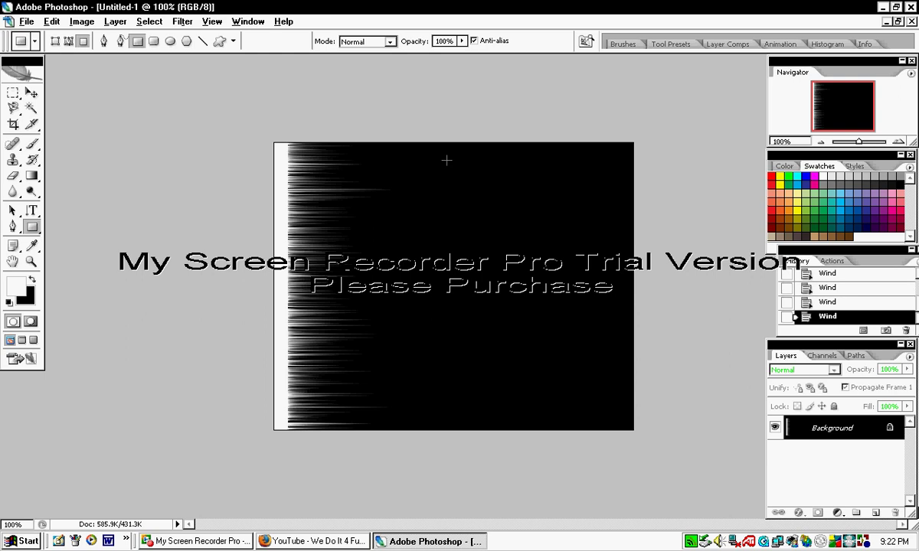
left_click(82, 21)
mouse_move(101, 59)
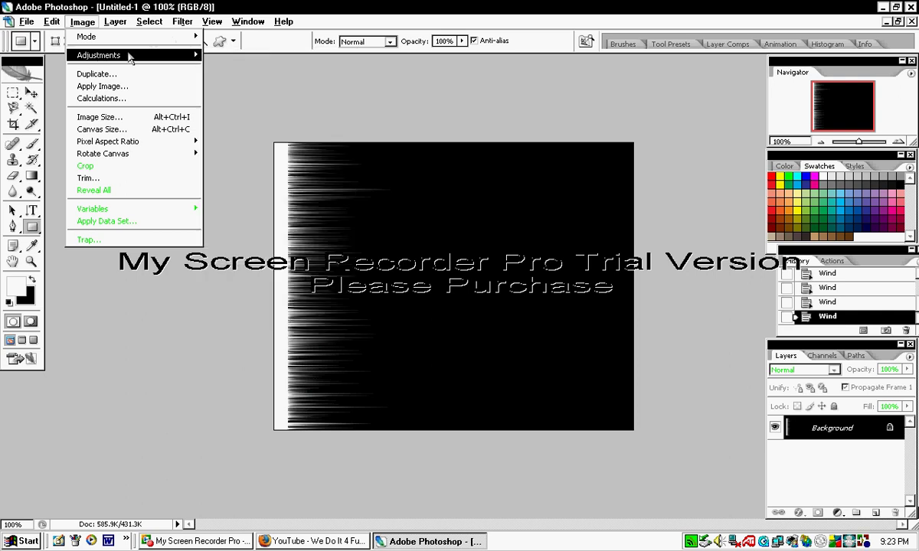
- Rotate the canvas 90° CW so the streaks hang from the top edge
mouse_move(119, 159)
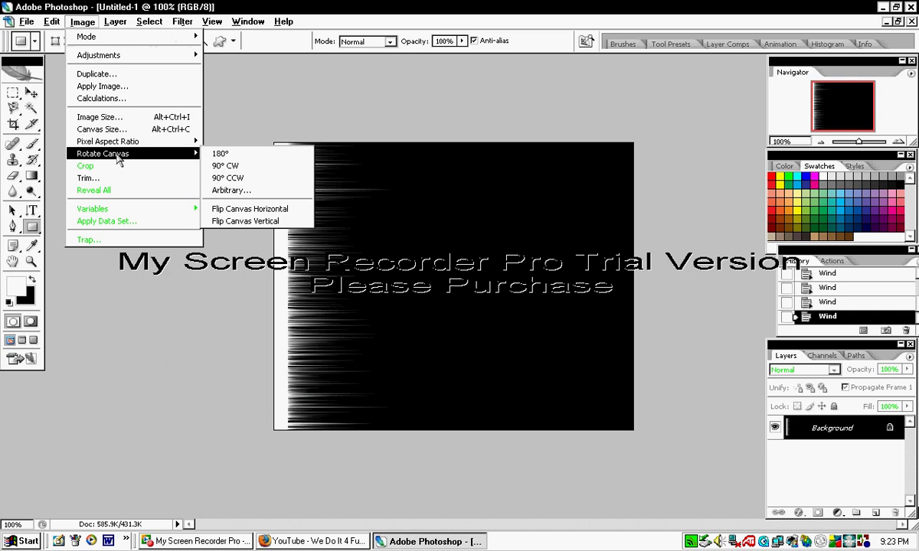
left_click(250, 168)
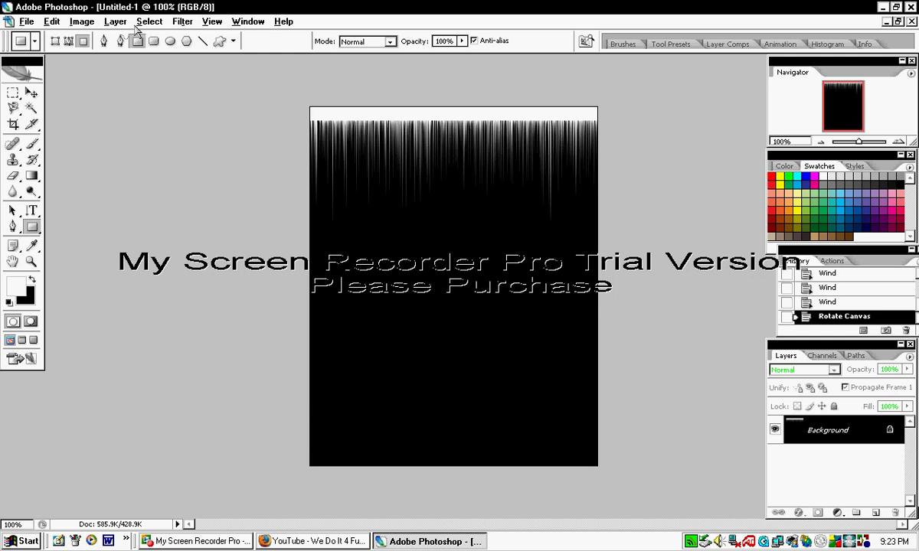
left_click(183, 21)
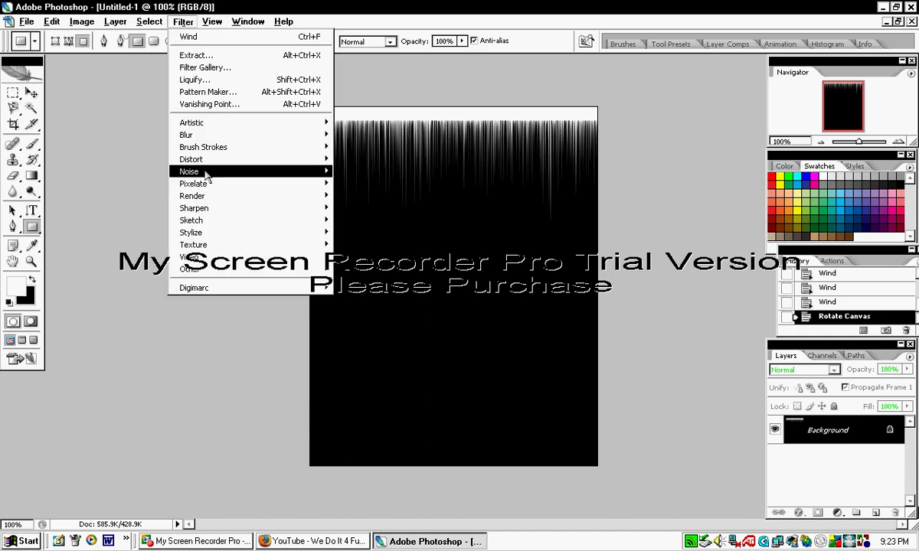
- Apply Polar Coordinates, Rectangular to Polar, turning the streaks into a central starburst
mouse_move(225, 158)
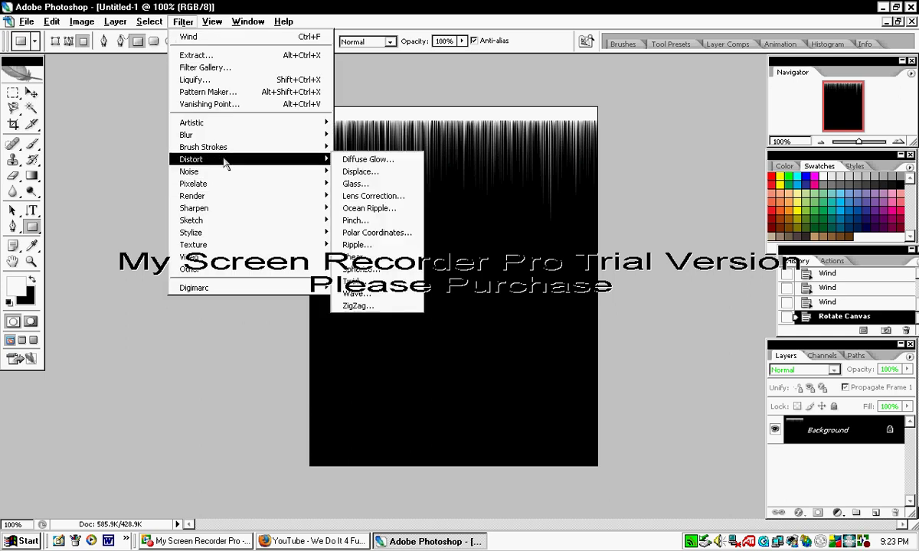
left_click(388, 233)
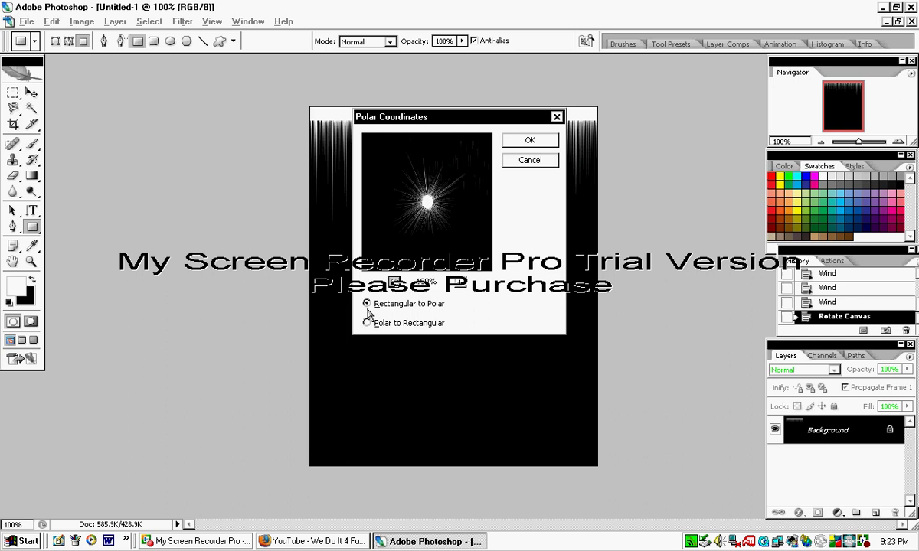
left_click(533, 143)
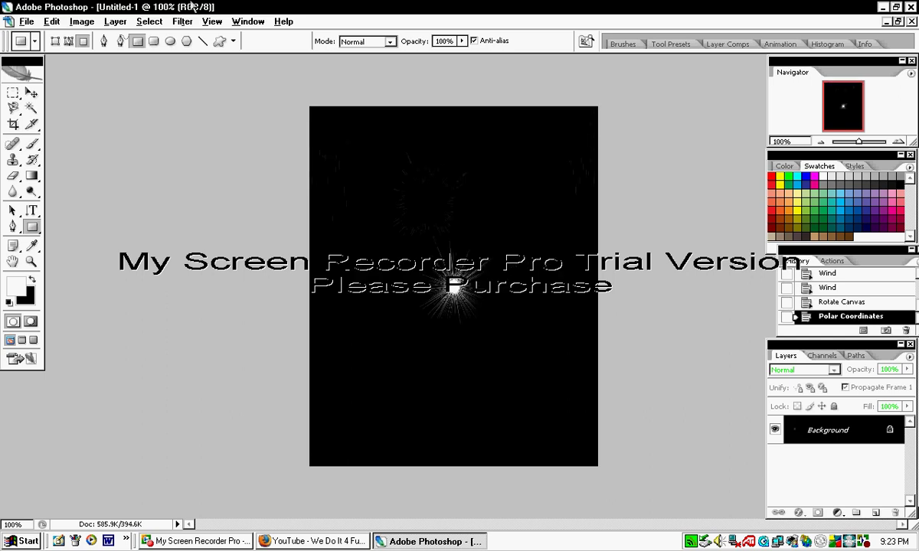
left_click(81, 22)
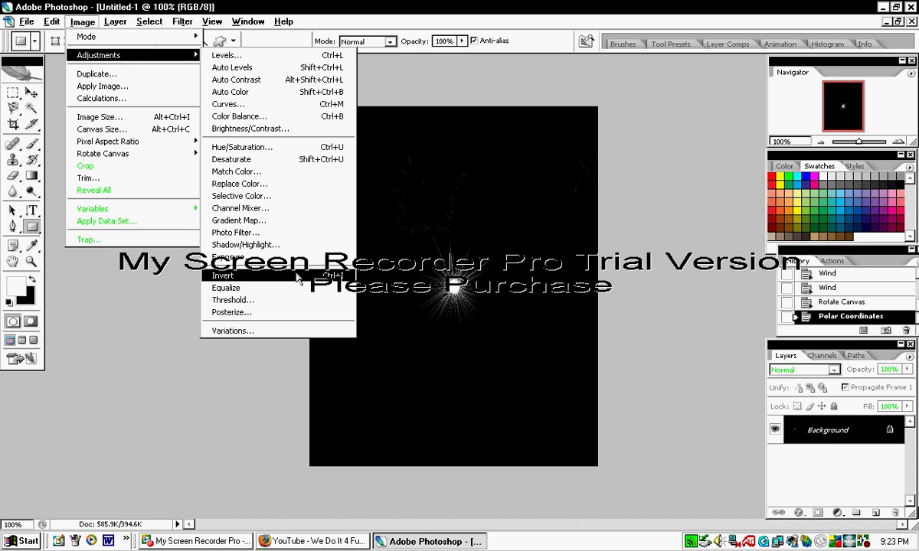
- Apply Image > Adjustments > Invert for a black burst on white
left_click(298, 280)
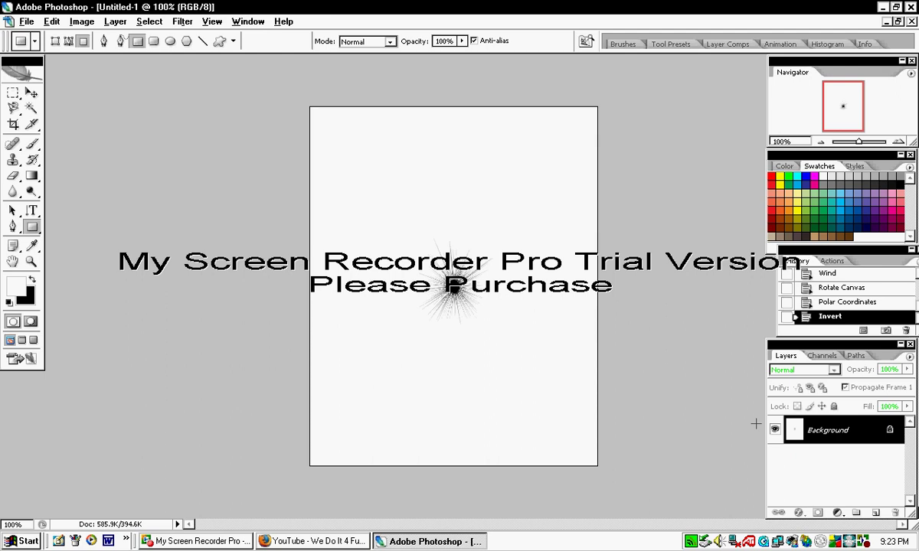
- Select the white background by colour, inverse the selection onto the burst, and copy it
left_click(31, 109)
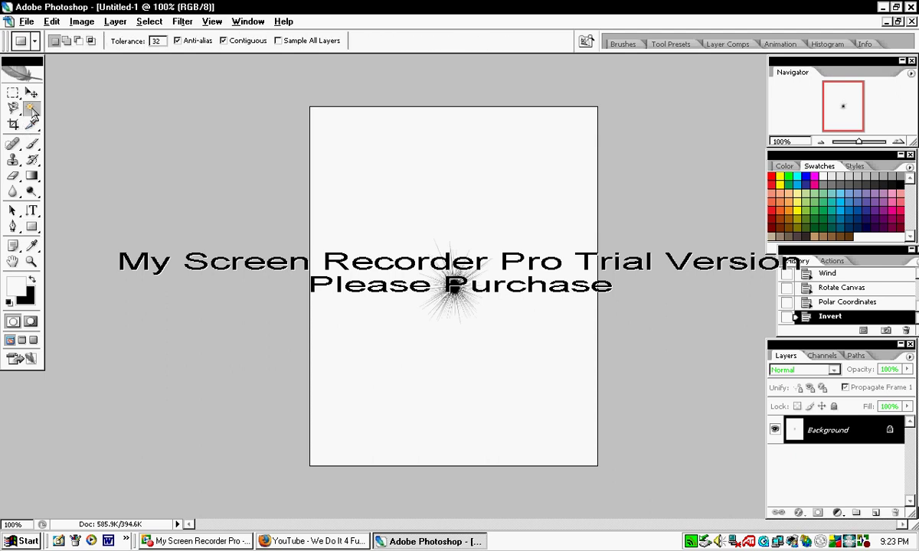
left_click(362, 164)
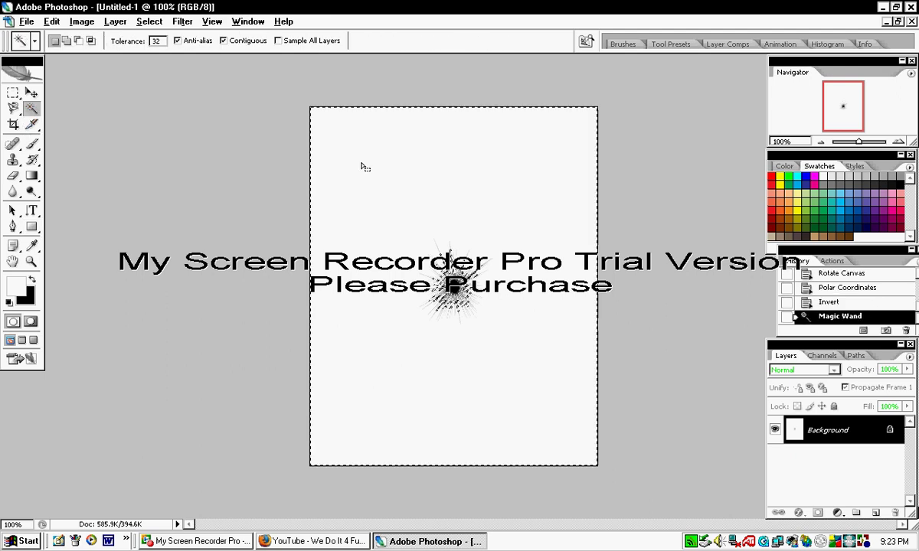
right_click(399, 177)
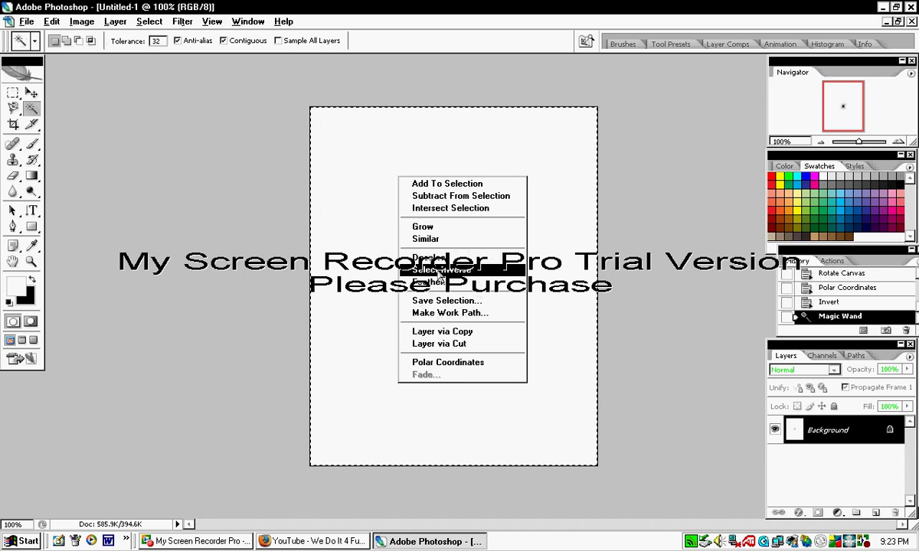
left_click(439, 272)
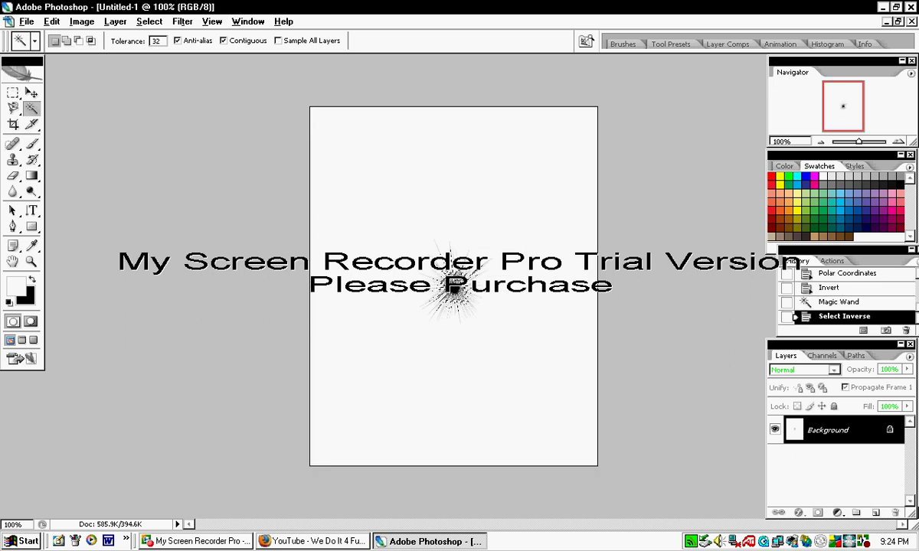
left_click(53, 22)
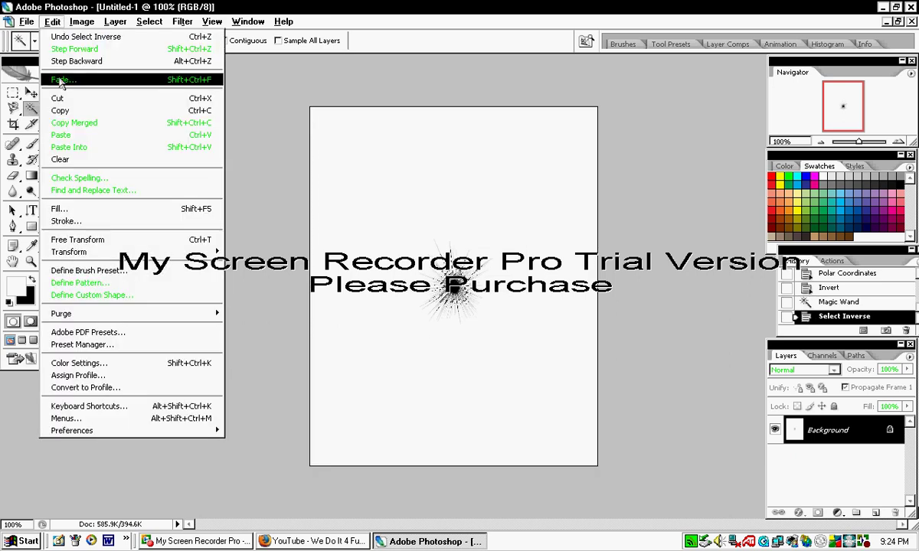
left_click(61, 110)
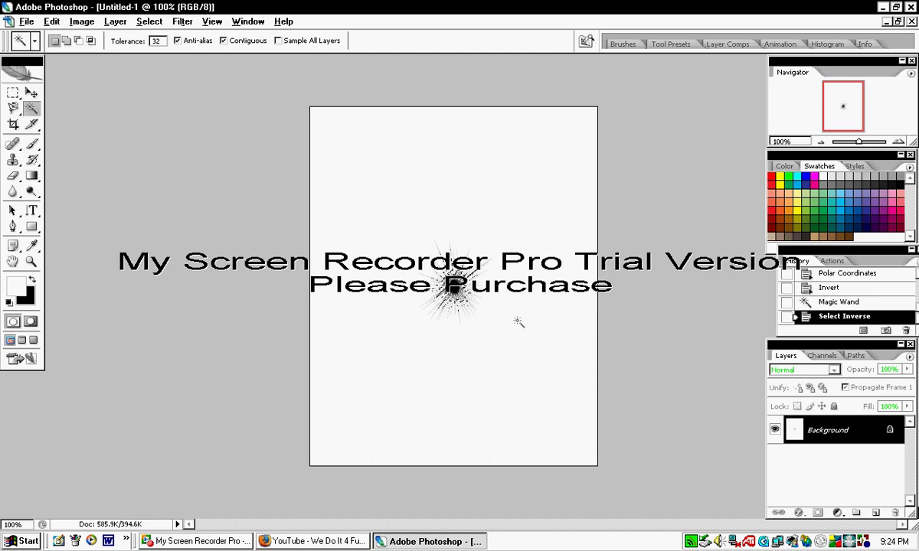
- Paste the burst onto new Layer 1 and move it to the upper left
left_click(52, 22)
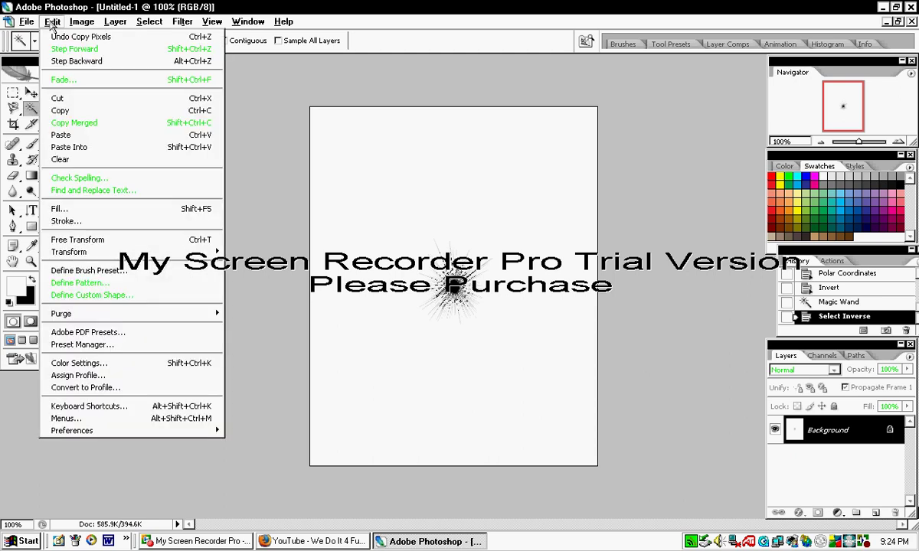
left_click(69, 137)
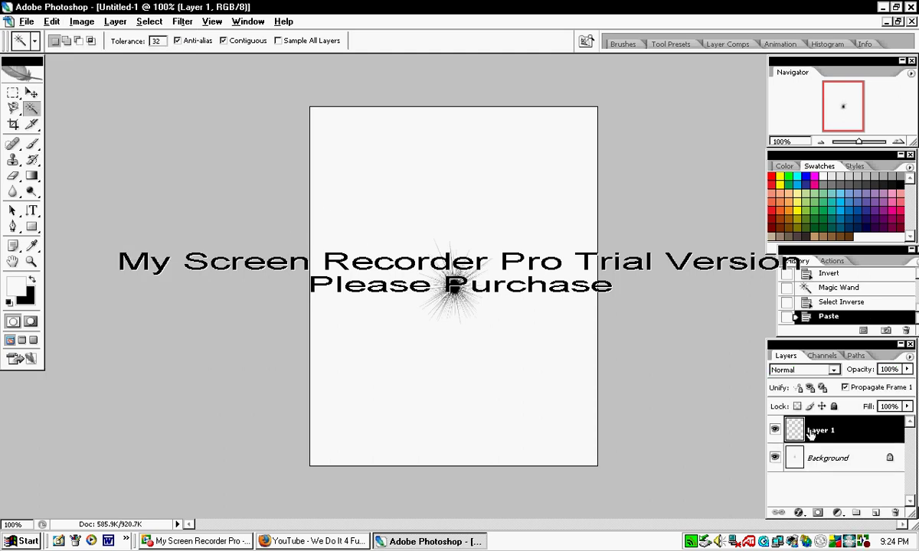
left_click(31, 93)
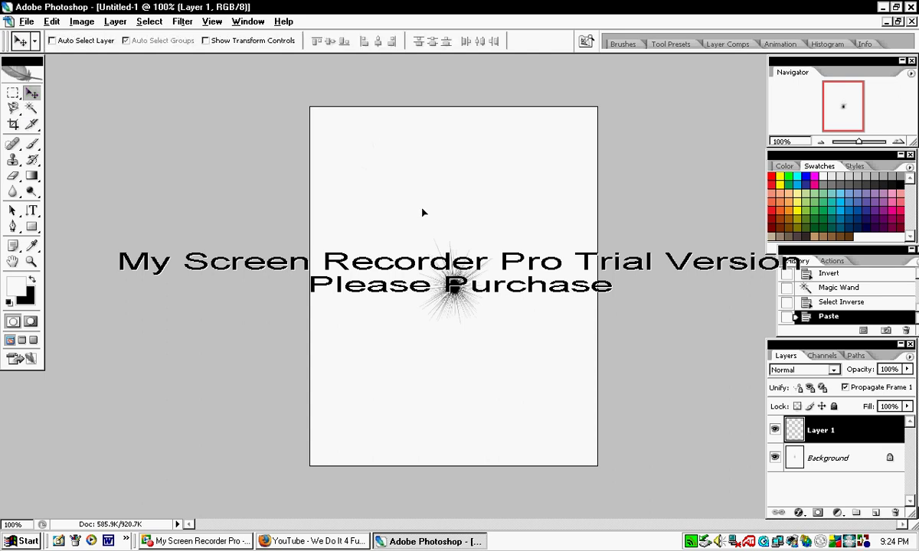
left_click_drag(453, 287, 383, 177)
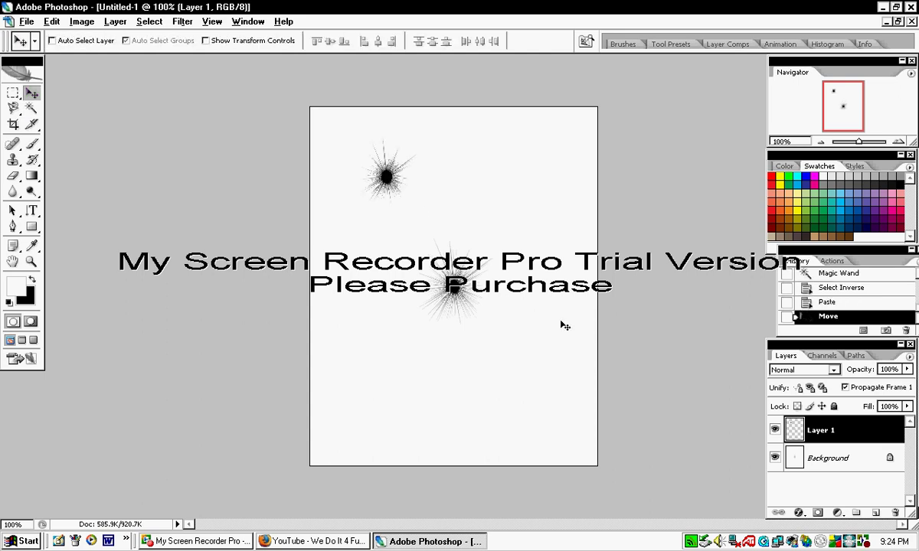
- Convert the Background into Layer 0 and delete it, leaving Layer 1 on transparency
right_click(823, 459)
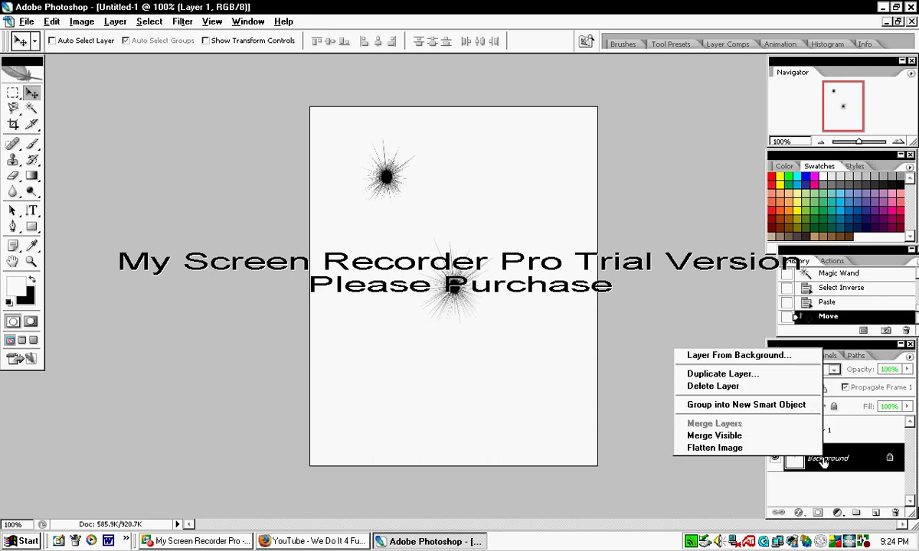
left_click(816, 469)
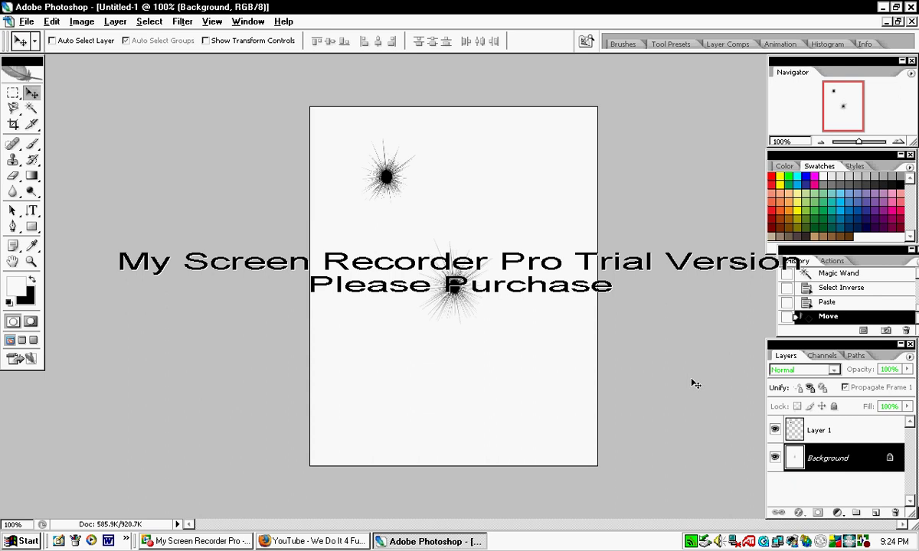
double_click(781, 461)
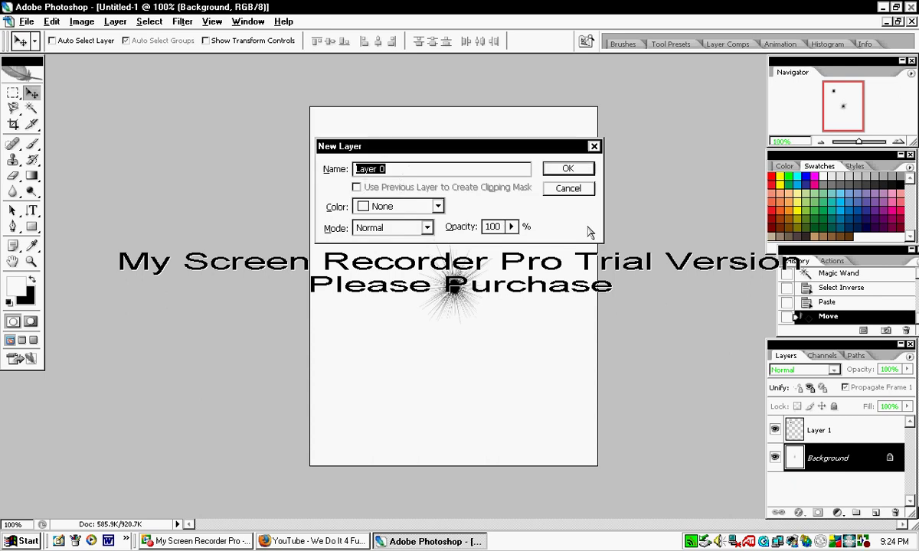
left_click(567, 169)
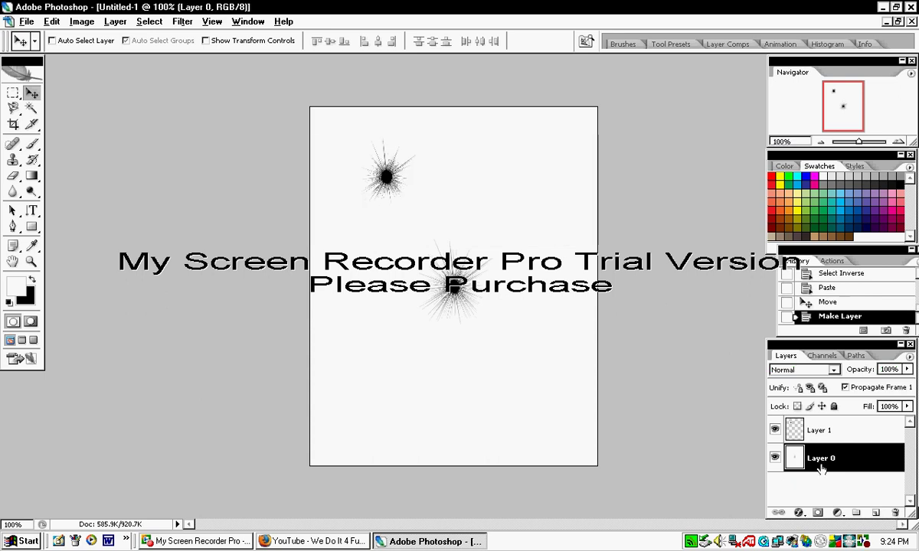
right_click(821, 468)
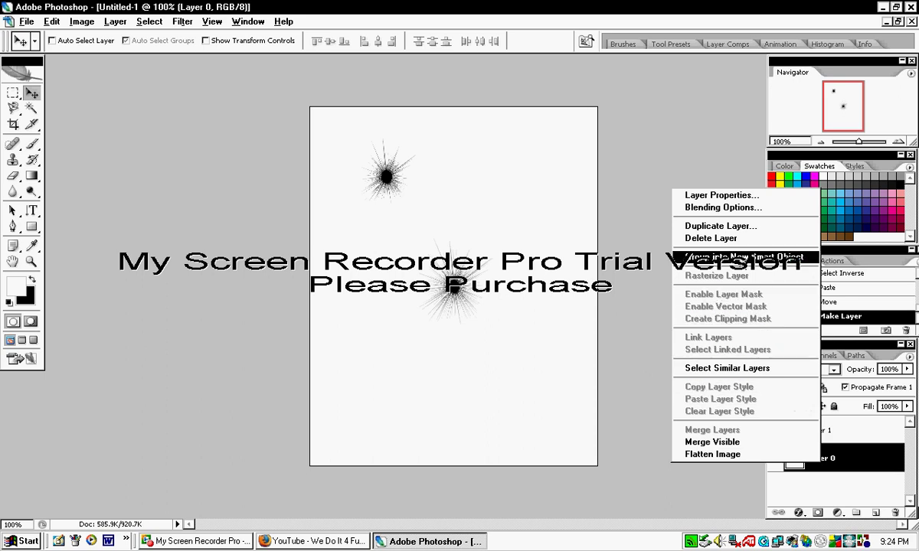
left_click(712, 238)
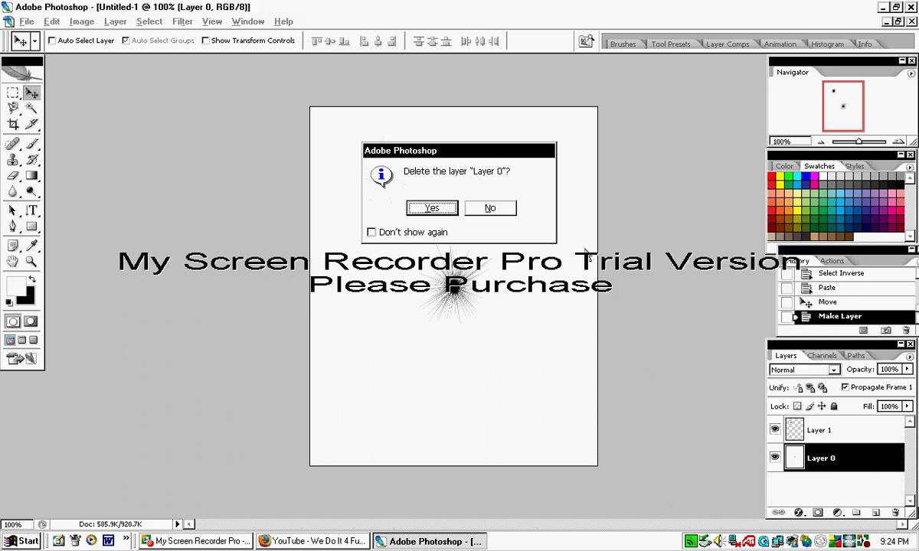
left_click(456, 207)
right_click(809, 496)
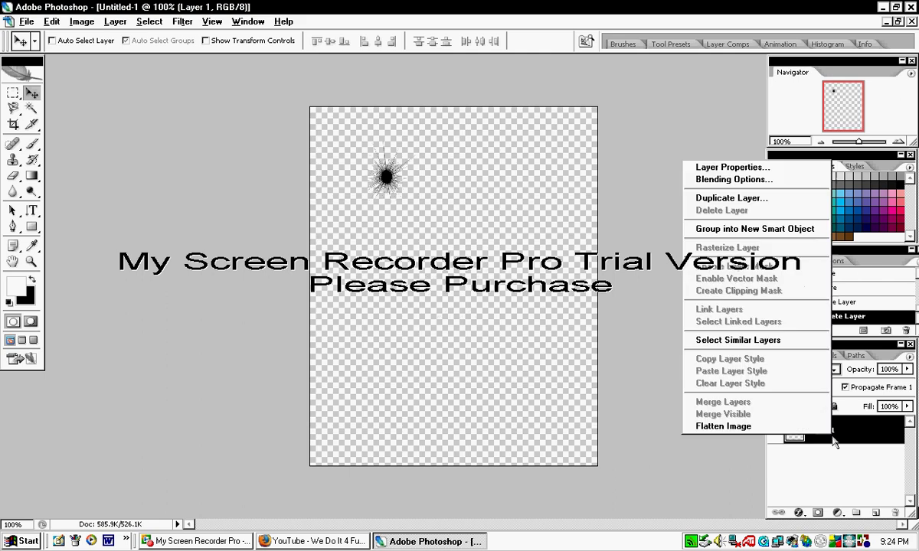
- Duplicate Layer 1 and move the copy to the right-centre of the canvas
left_click(800, 201)
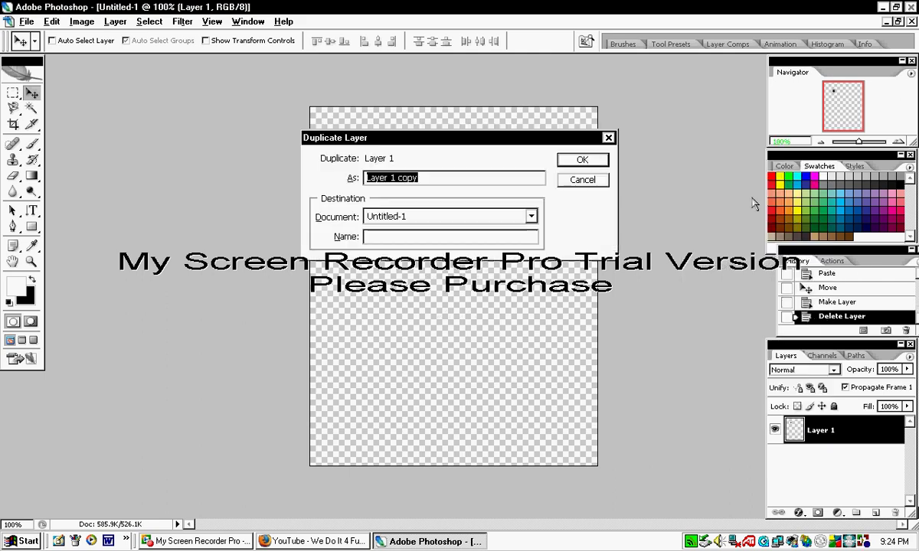
left_click(583, 160)
left_click_drag(387, 177, 512, 316)
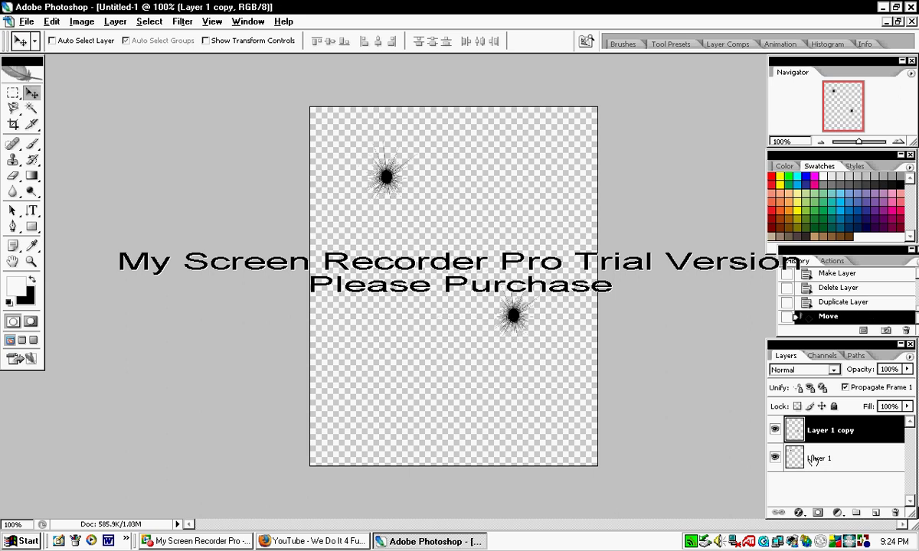
- Duplicate Layer 1 again as Layer 1 copy 2 and move it to the lower left
left_click(813, 459)
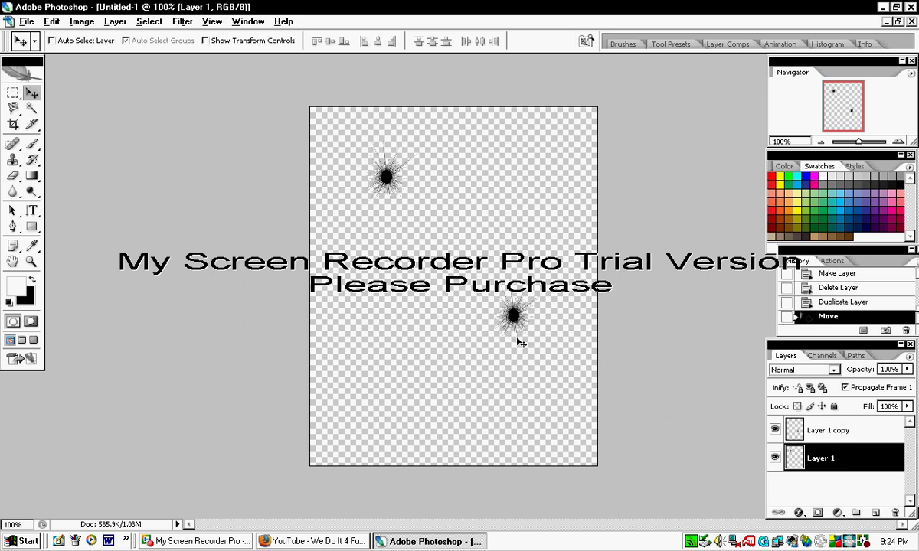
right_click(795, 456)
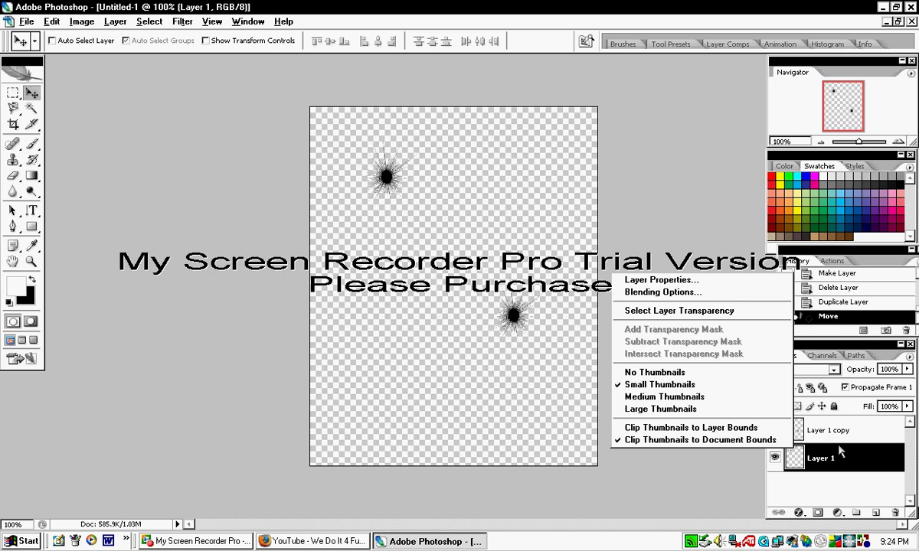
right_click(833, 458)
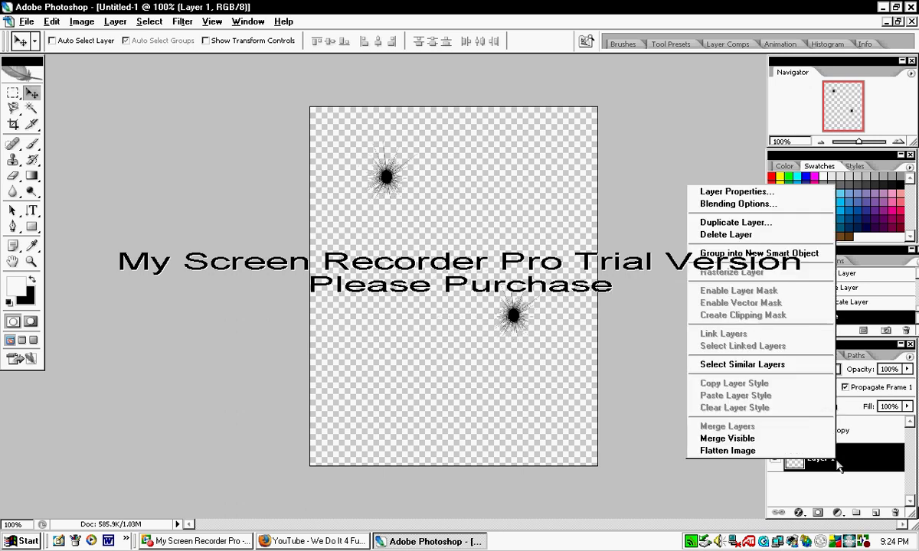
left_click(791, 223)
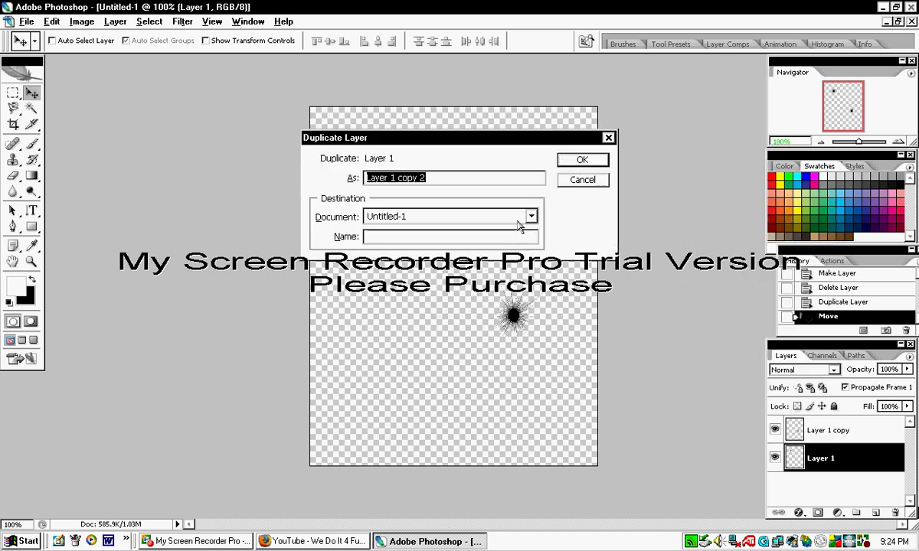
left_click(580, 161)
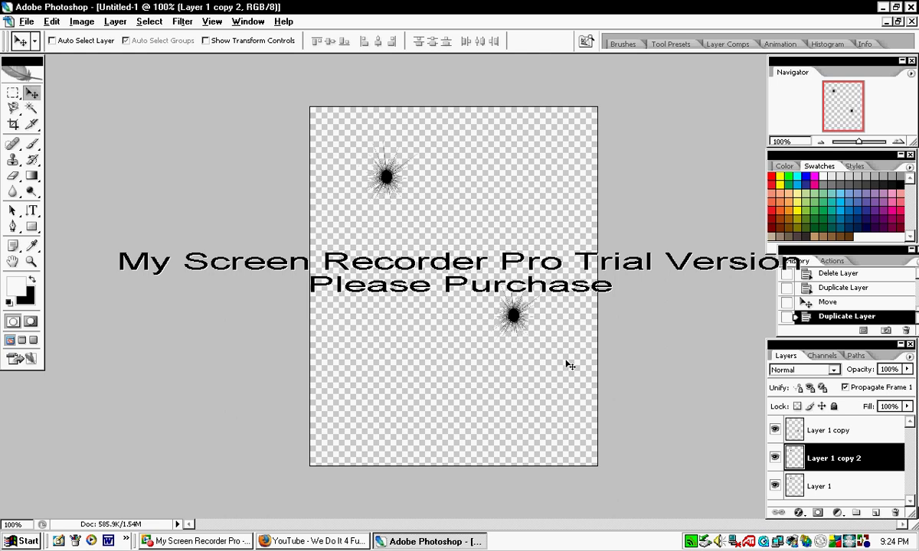
left_click_drag(508, 308, 494, 516)
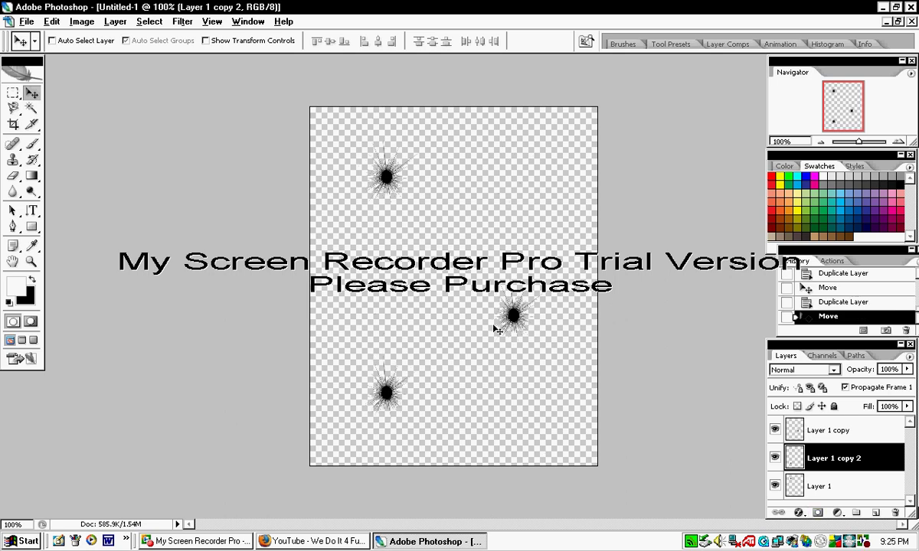
- Apply a default Inner Shadow style at 75% opacity to Layer 1 copy 2's burst
left_click(799, 512)
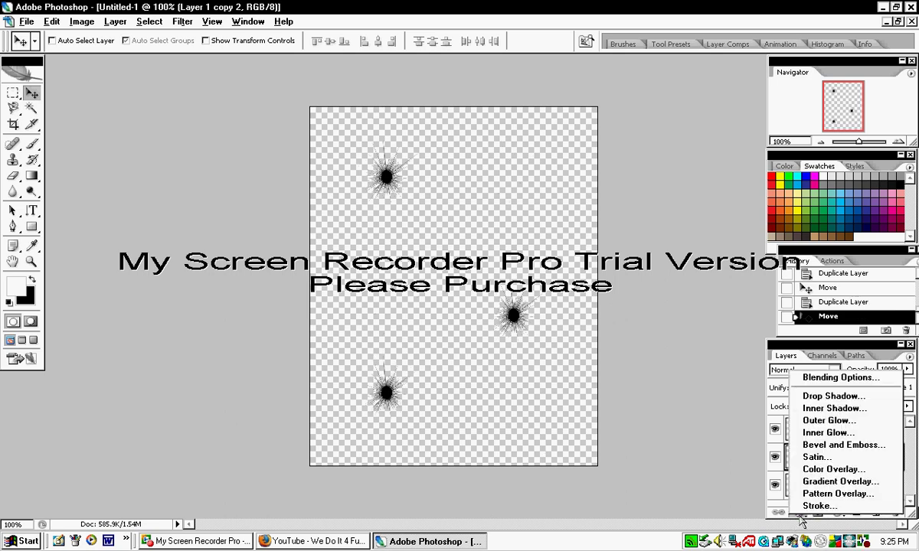
left_click(831, 413)
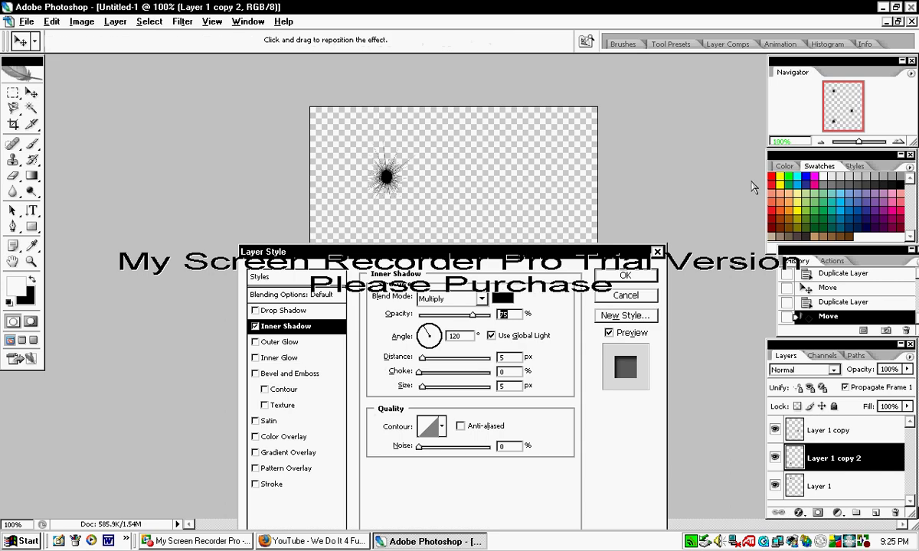
left_click_drag(496, 238, 741, 186)
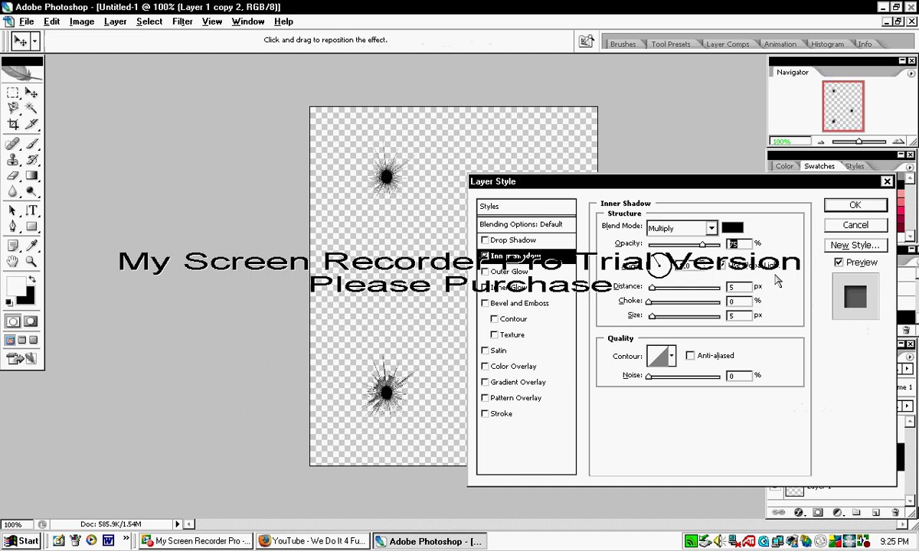
left_click(852, 208)
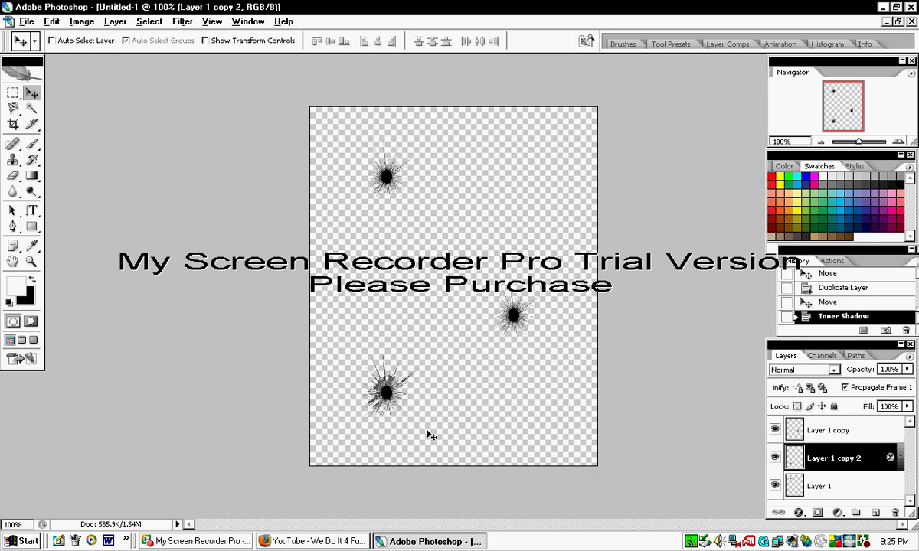
- Add a default Drop Shadow to Layer 1 copy 2, then nudge its burst up and left
left_click(799, 512)
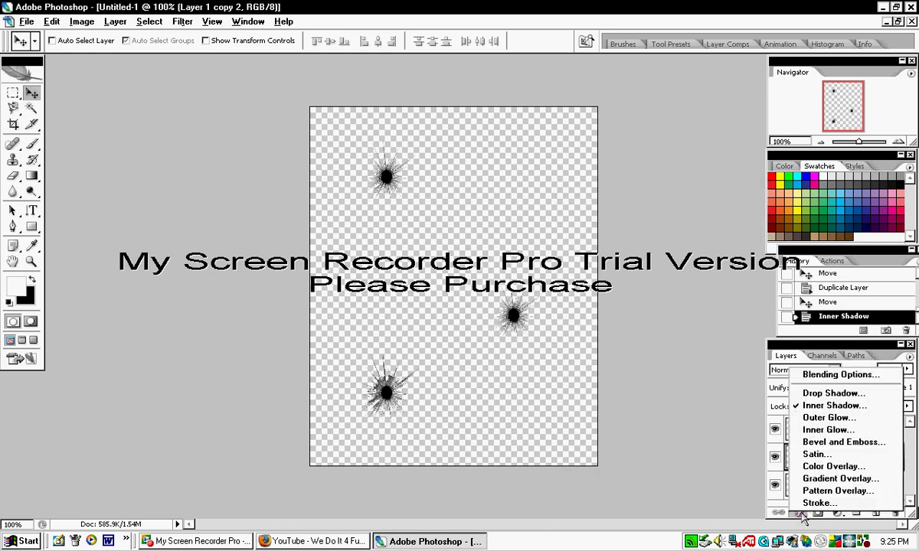
left_click(821, 393)
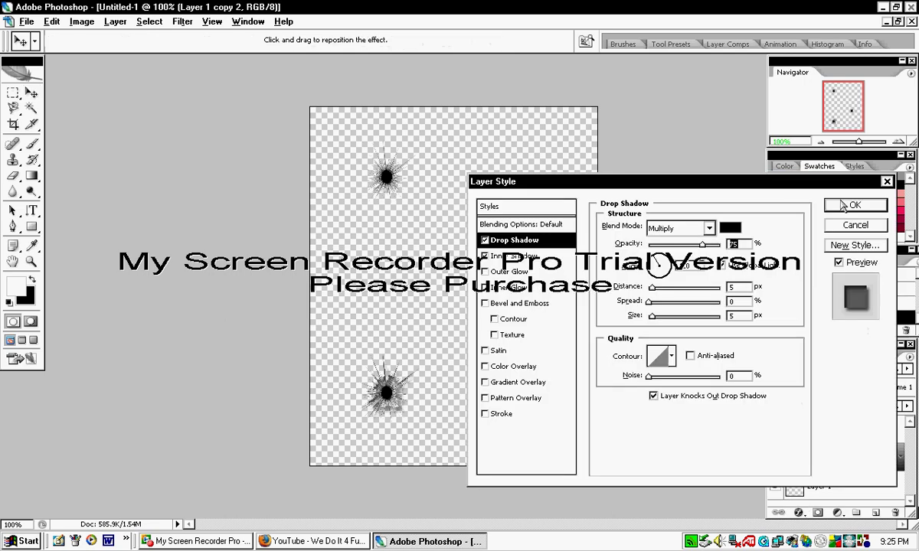
left_click(846, 205)
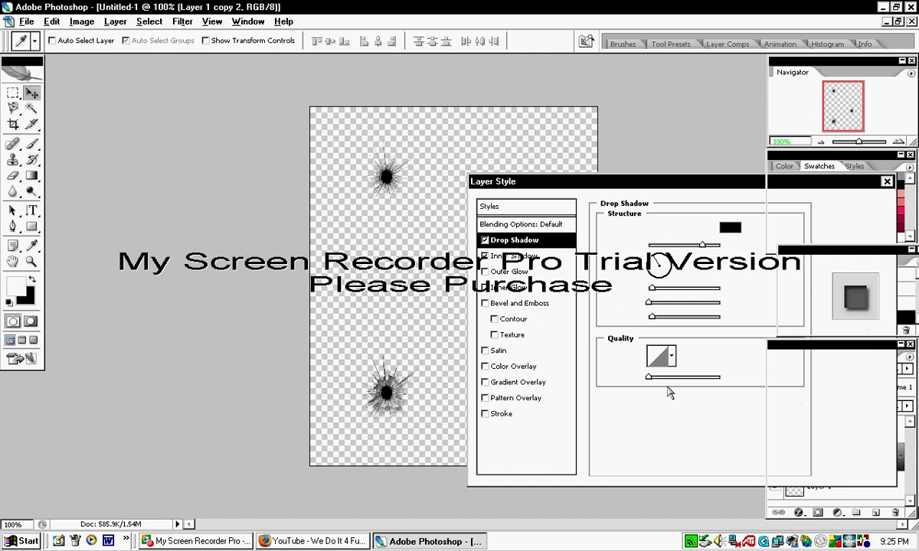
left_click_drag(388, 411, 376, 386)
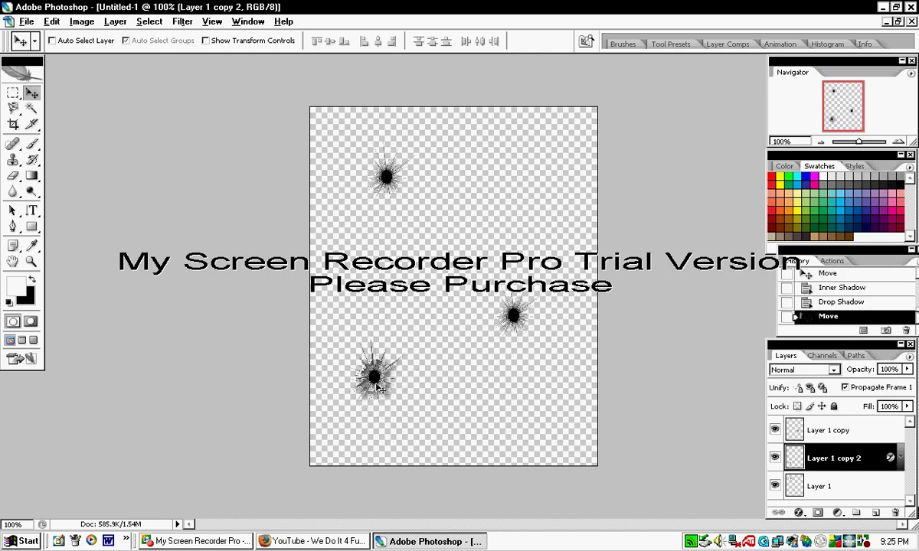